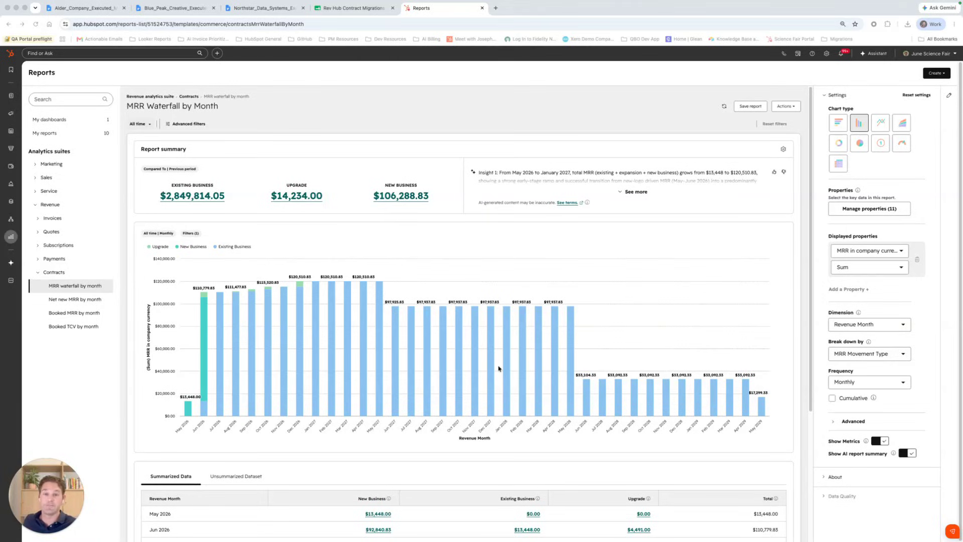
Step: Review the executed Alder, Blue Peak and Northstar agreements, reading the Northstar agreement through to its signatures
{"action": "left_click", "coordinate": [81, 11]}
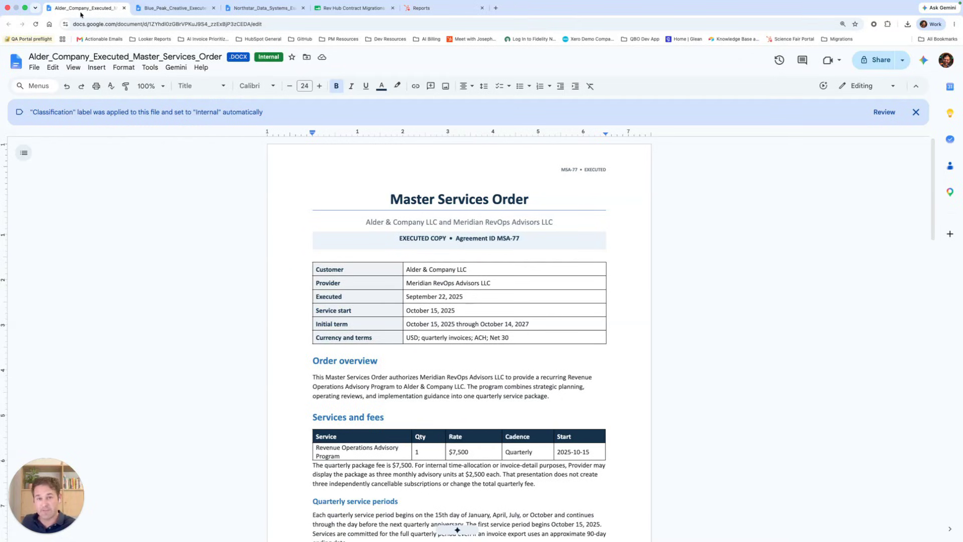
{"action": "left_click", "coordinate": [166, 8]}
{"action": "left_click", "coordinate": [270, 9]}
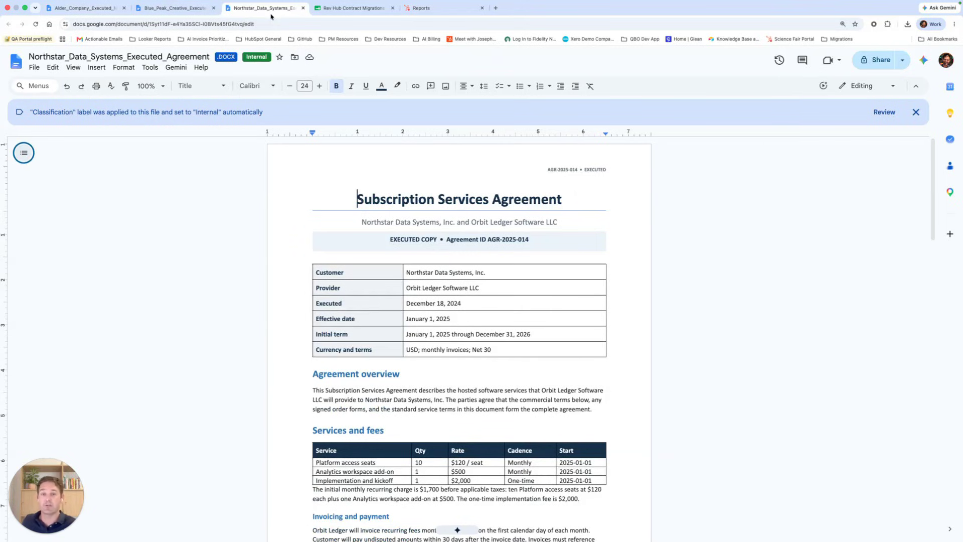
{"action": "scroll", "coordinate": [399, 289], "scroll_direction": "down", "scroll_amount": 6}
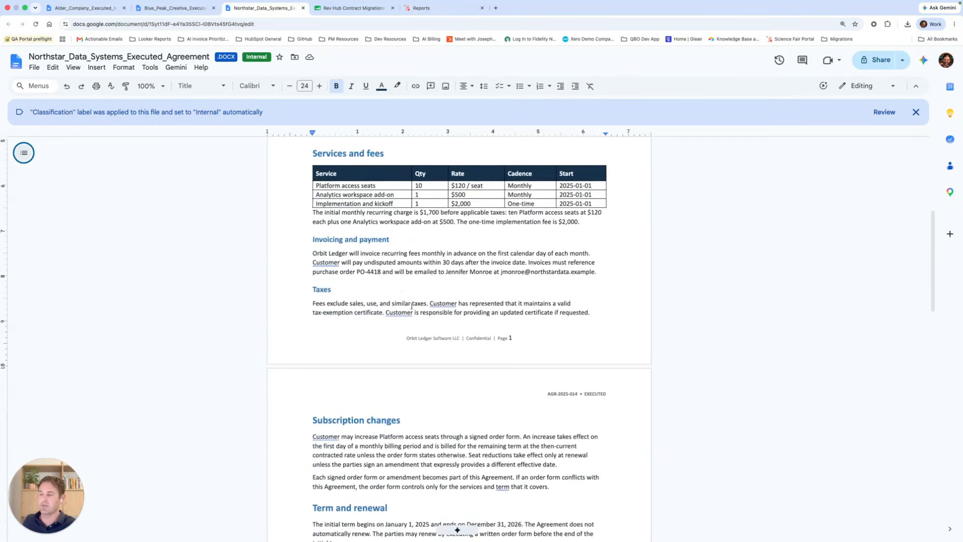
{"action": "scroll", "coordinate": [399, 290], "scroll_direction": "down", "scroll_amount": 15}
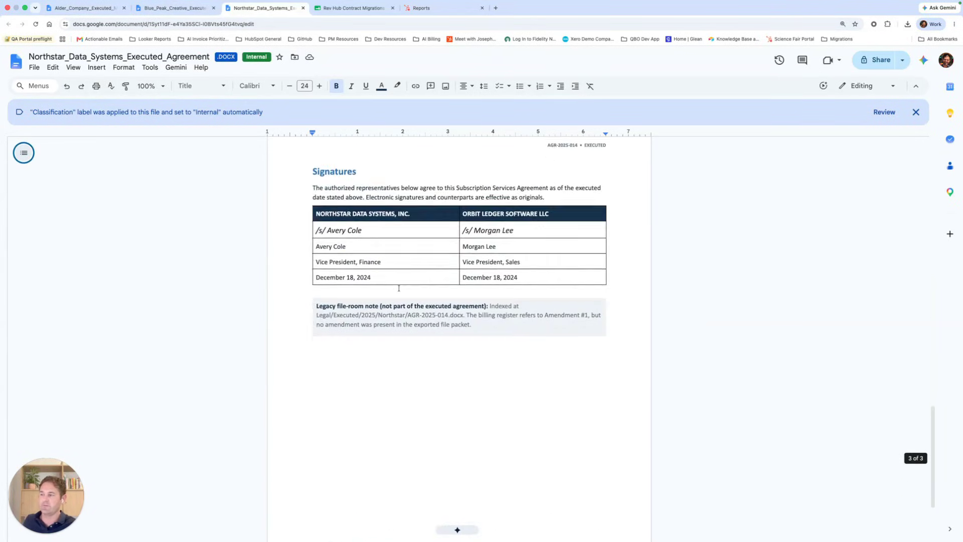
{"action": "key", "text": "super+Up"}
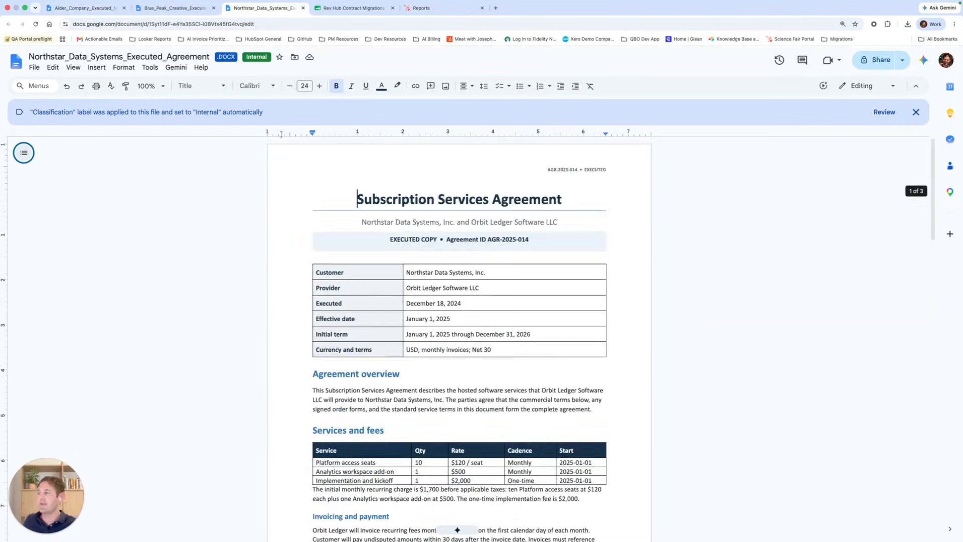
Step: Examine the customer_contract_register, invoice_history, future_billing_schedule and product_crosswalk sheets in the Rev Hub Contract Migrations Spreadsheet
{"action": "left_click", "coordinate": [340, 8]}
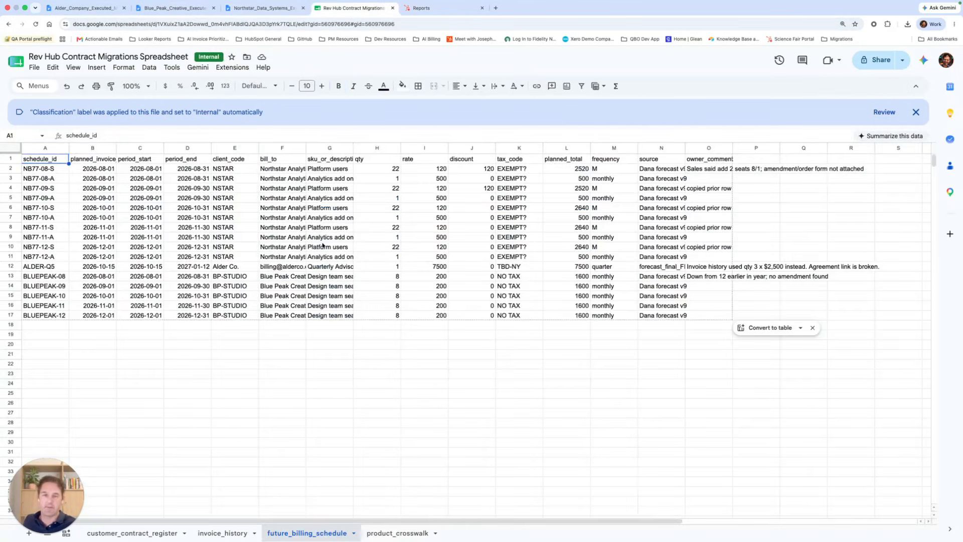
{"action": "left_click", "coordinate": [132, 535]}
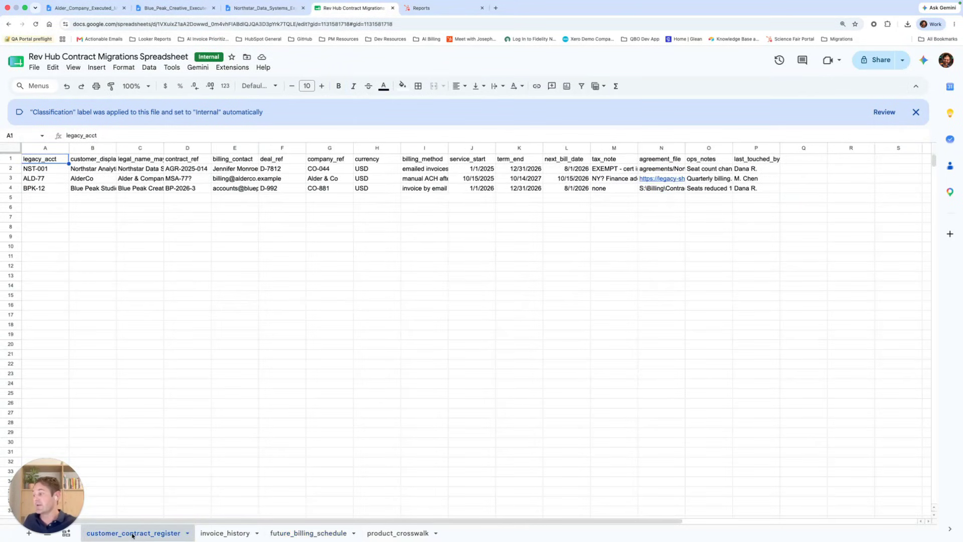
{"action": "left_click", "coordinate": [221, 537]}
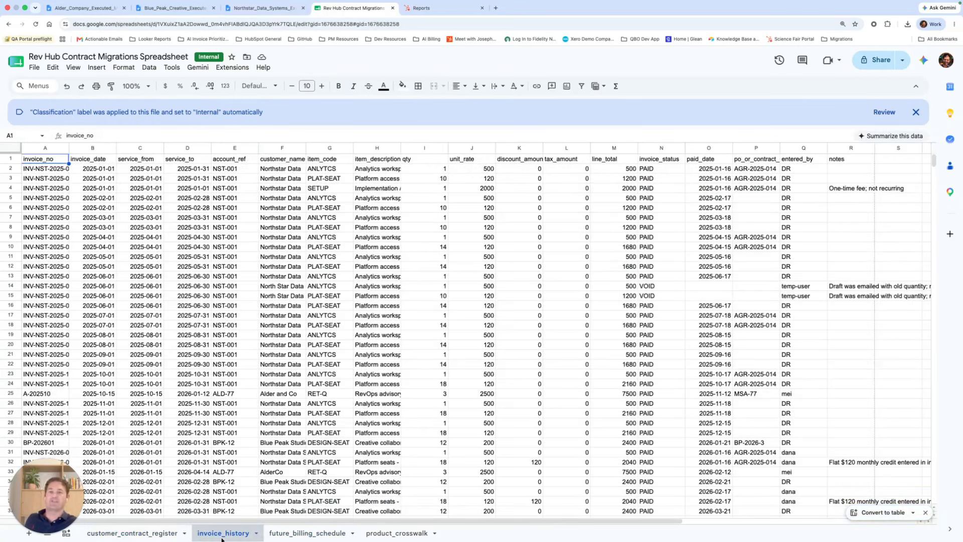
{"action": "left_click", "coordinate": [301, 537]}
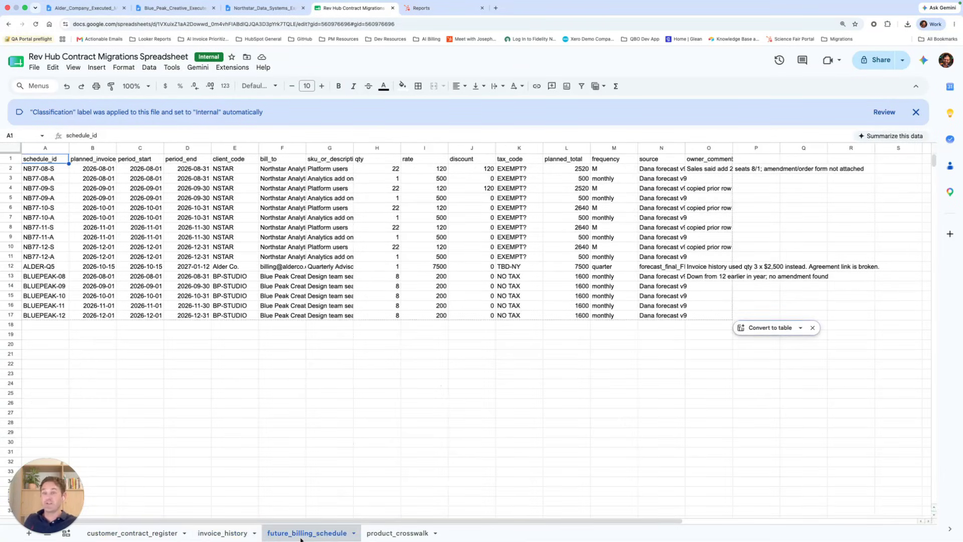
{"action": "left_click", "coordinate": [390, 534]}
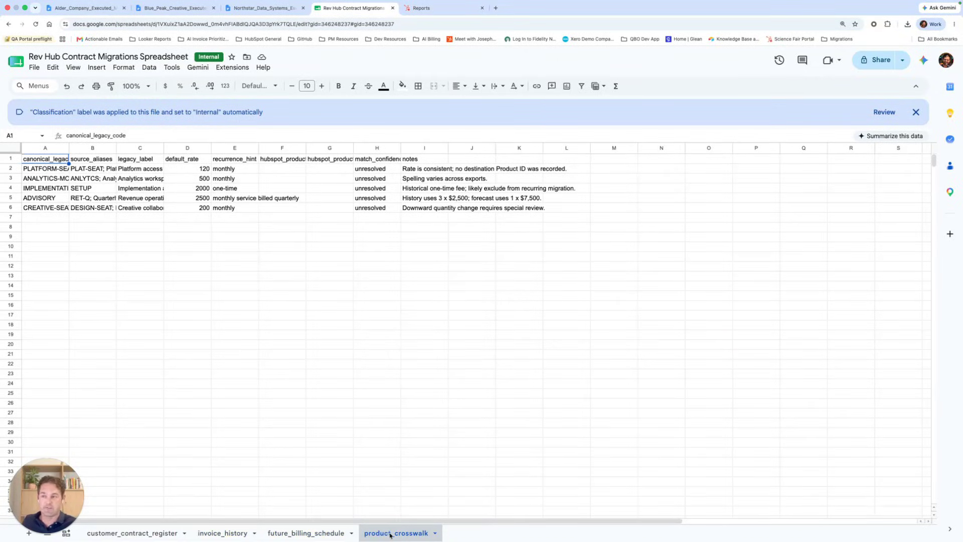
Step: Compare the HubSpot MRR Waterfall by Month report with the Blue Peak and Northstar agreements, ending on the report
{"action": "left_click", "coordinate": [421, 10]}
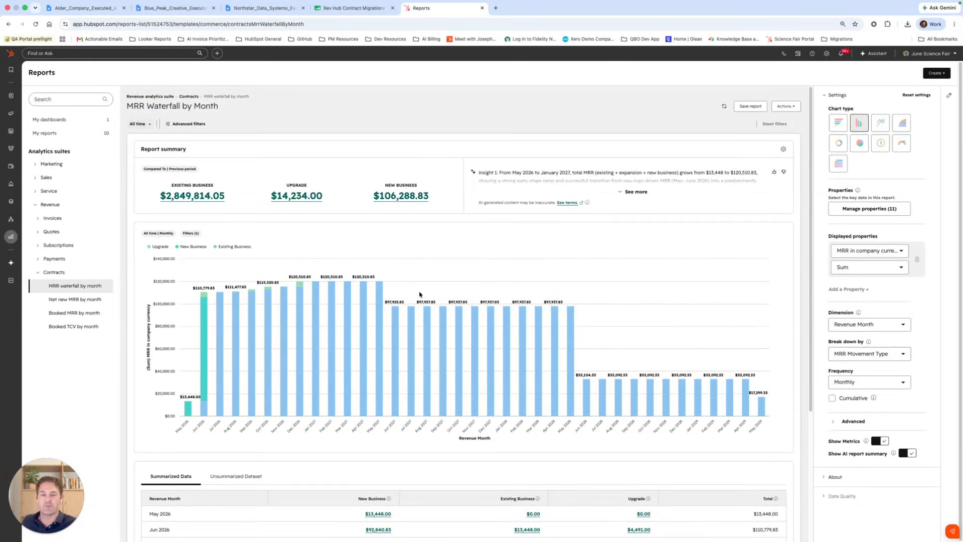
{"action": "left_click", "coordinate": [200, 23]}
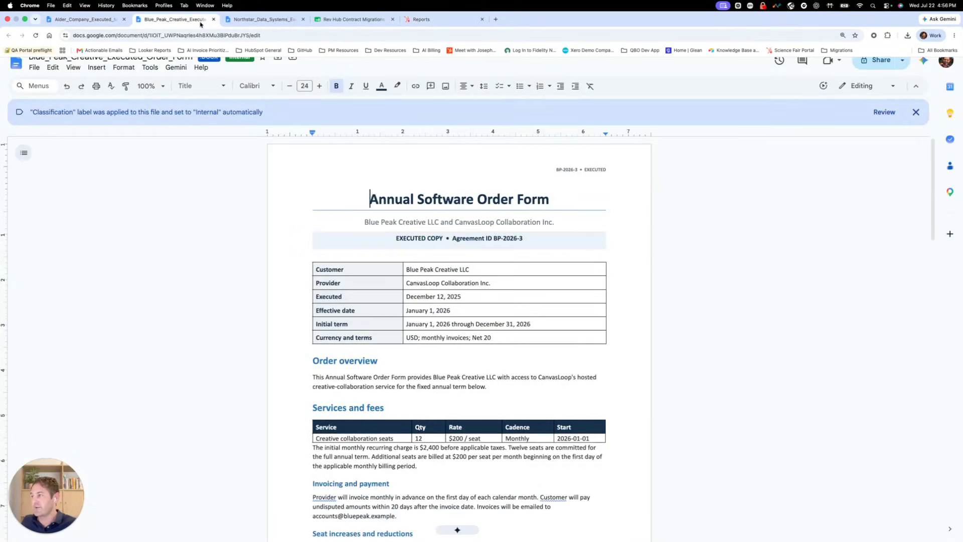
{"action": "left_click", "coordinate": [251, 21]}
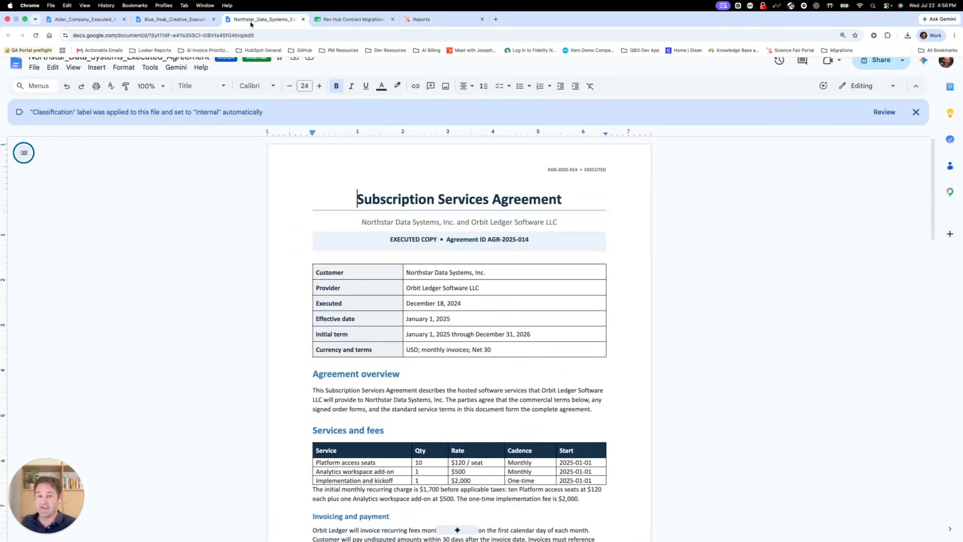
{"action": "left_click", "coordinate": [423, 21]}
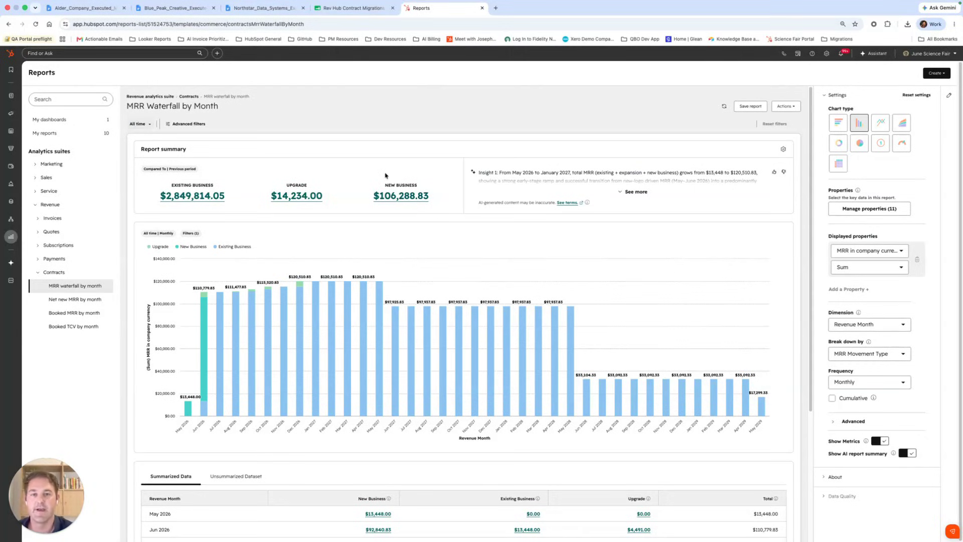
Step: Check the Test Contracts view in the Revenue Hub Contract Billing Migrations portal and close the hubspot-portal-api developer project page
{"action": "key", "text": "ctrl+Left"}
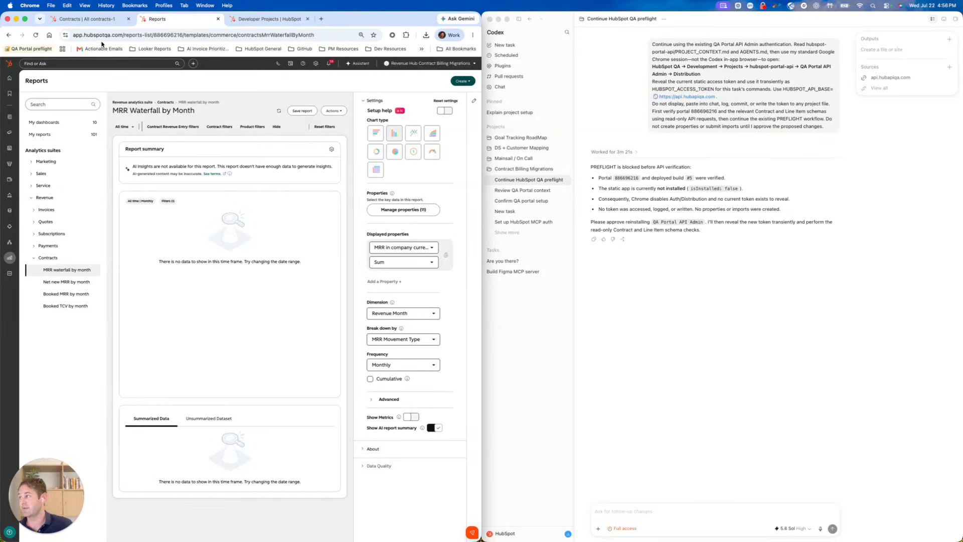
{"action": "left_click", "coordinate": [95, 21]}
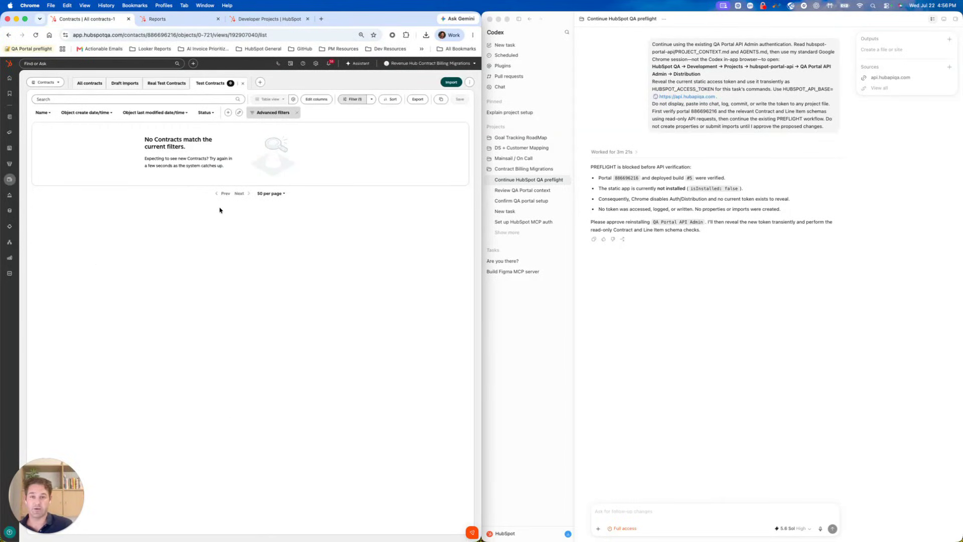
{"action": "left_click", "coordinate": [261, 19]}
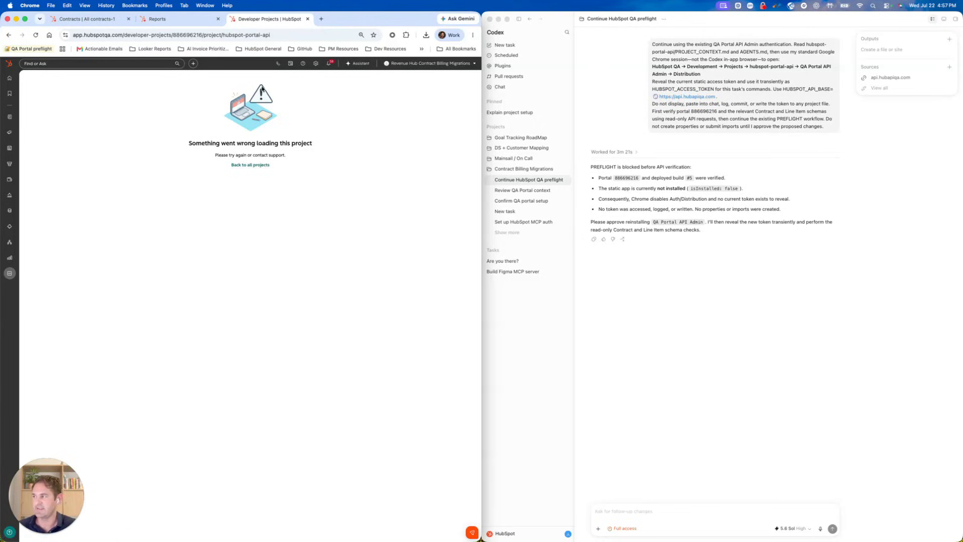
{"action": "left_click", "coordinate": [308, 19]}
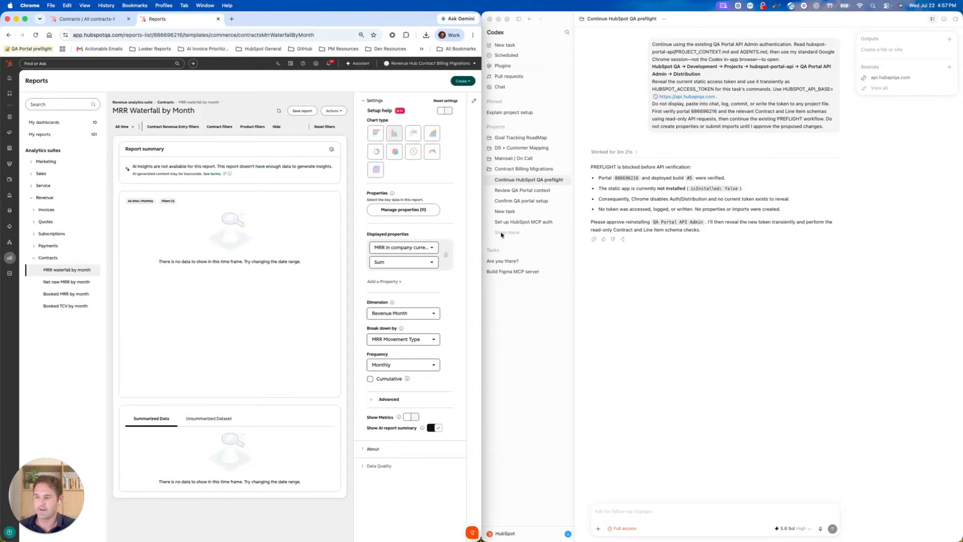
Step: Attach the HUBSPOT_CONTRACT_MIGRATION Markdown file to a Codex follow-up starting "Hey! I need help migrating these contracts onto the Revenue Hub"
{"action": "left_click", "coordinate": [659, 517]}
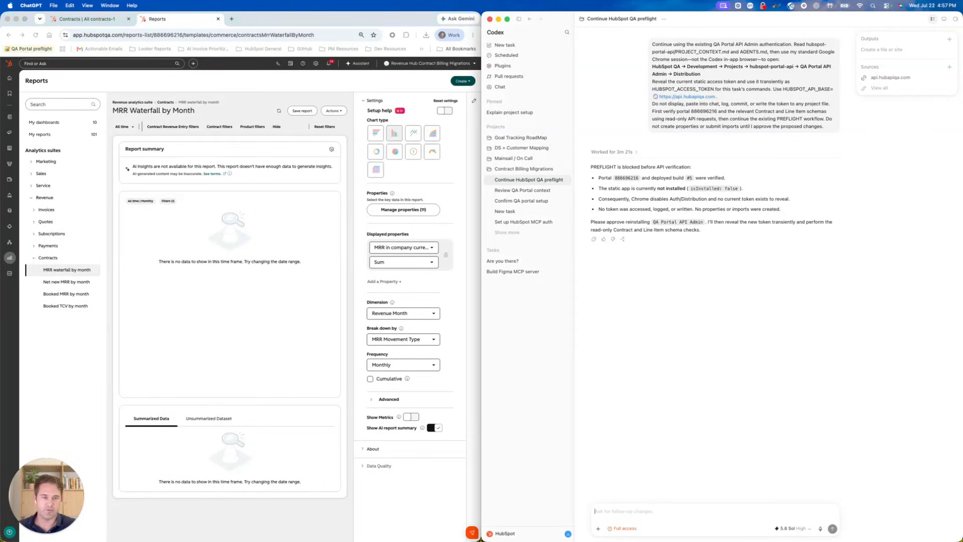
{"action": "left_click_drag", "start_coordinate": [962, 391], "coordinate": [713, 516]}
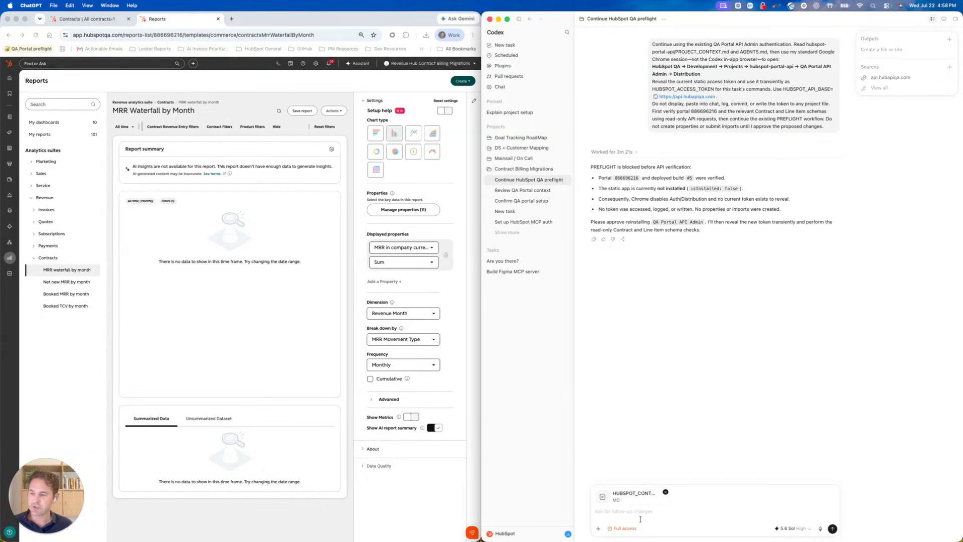
{"action": "type", "text": "Hey! I"}
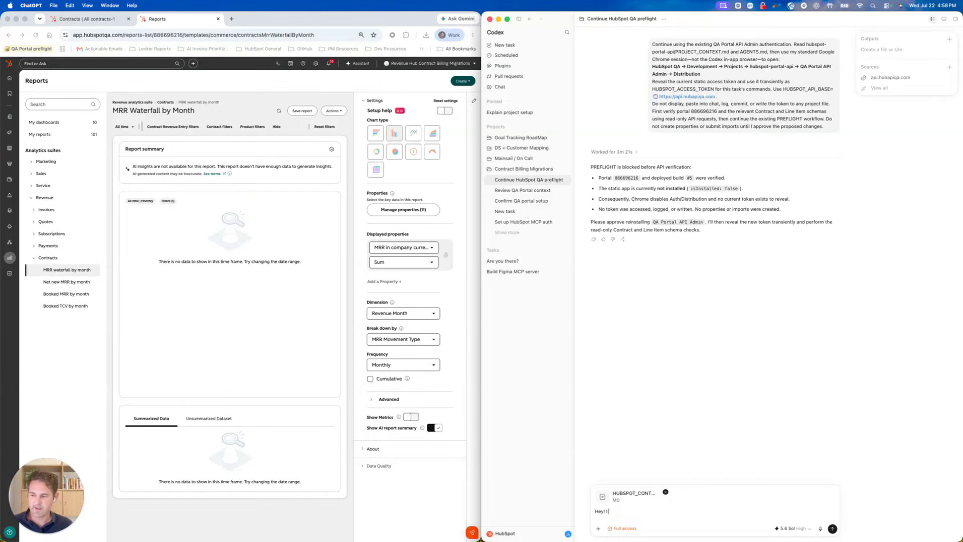
{"action": "type", "text": " need help migrating these c"}
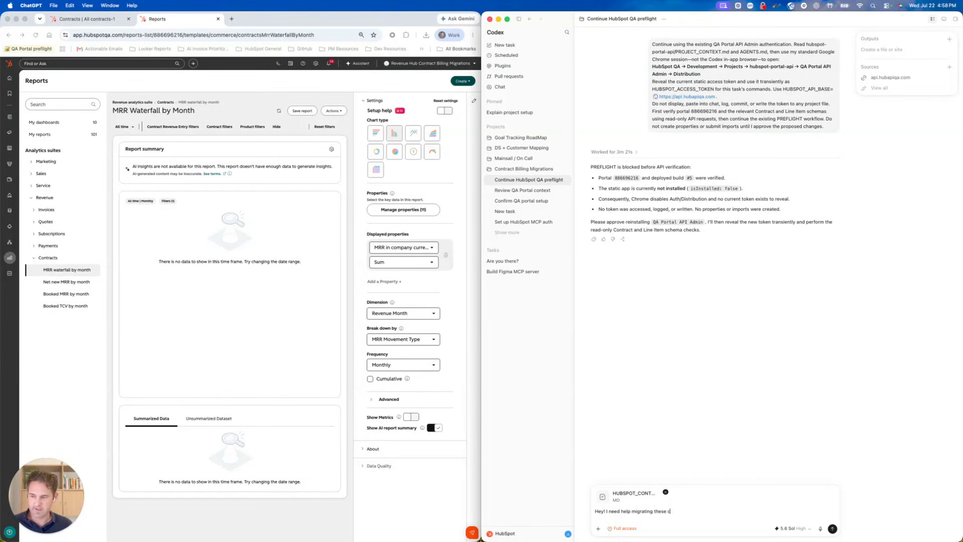
{"action": "type", "text": "ontracts onto the Revenue Hub d"}
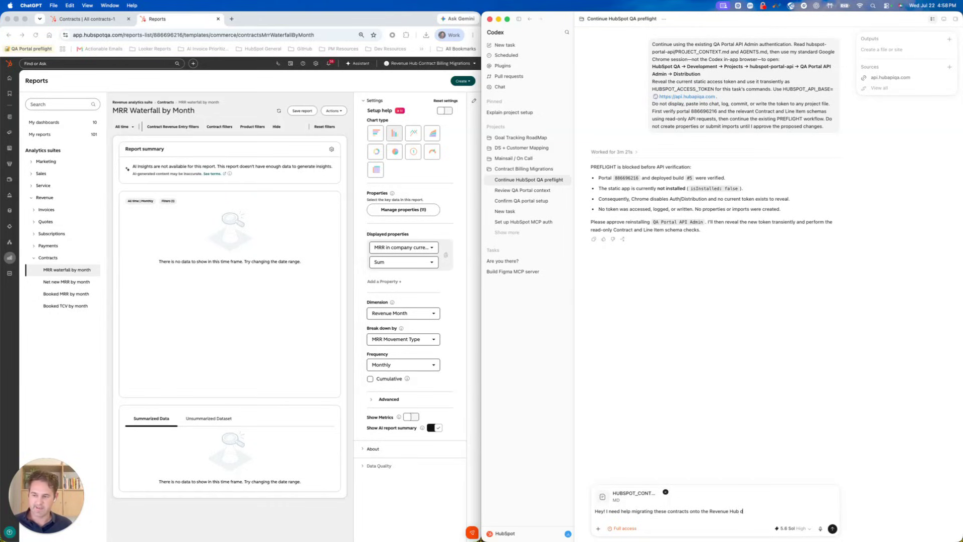
Step: Continue with "data model. If anything is unclear. Ask me some questions and I'll answer them so that we can transform data into the AWESOME revene hub contracts system."
{"action": "type", "text": "ta model. If anything is unclear. Ask me"}
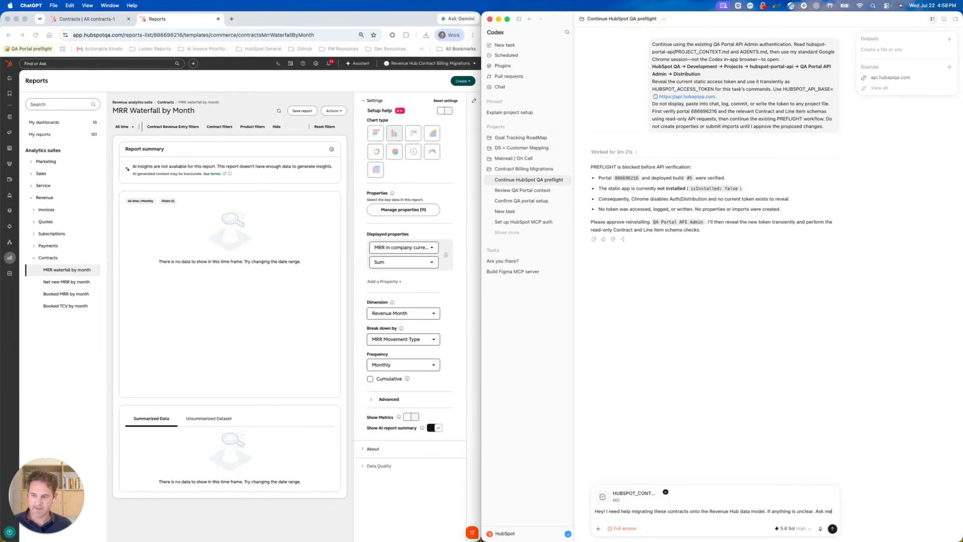
{"action": "type", "text": " some ruestions.and I'll answer"}
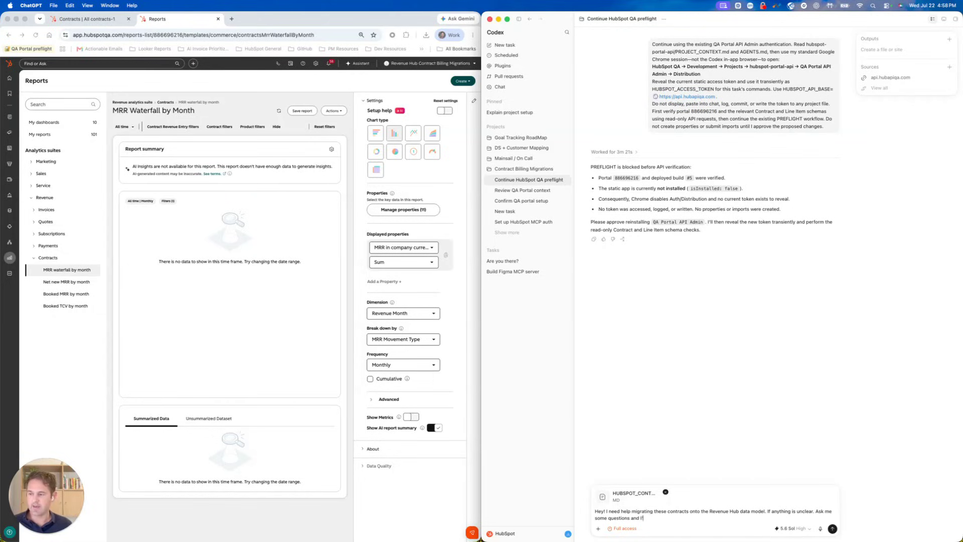
{"action": "type", "text": "so"}
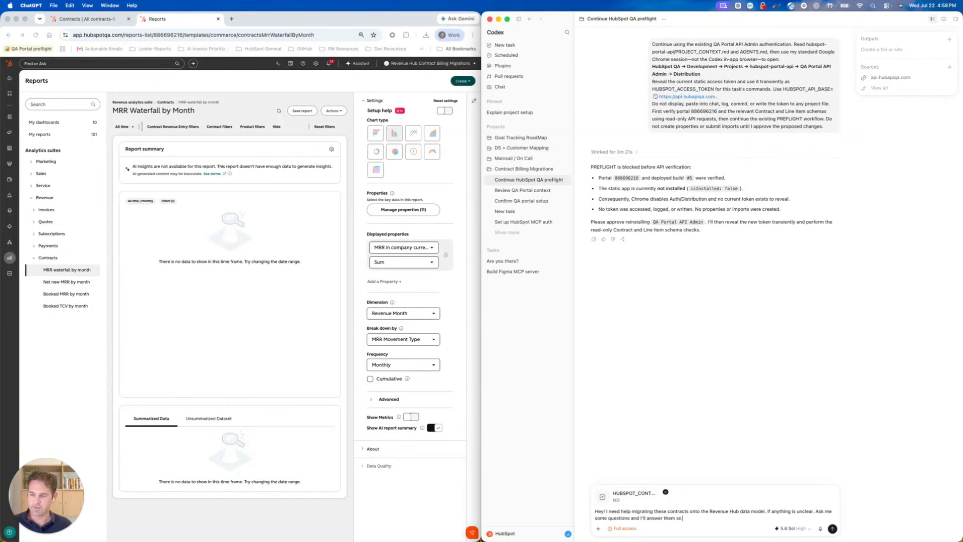
{"action": "type", "text": " that we can trans"}
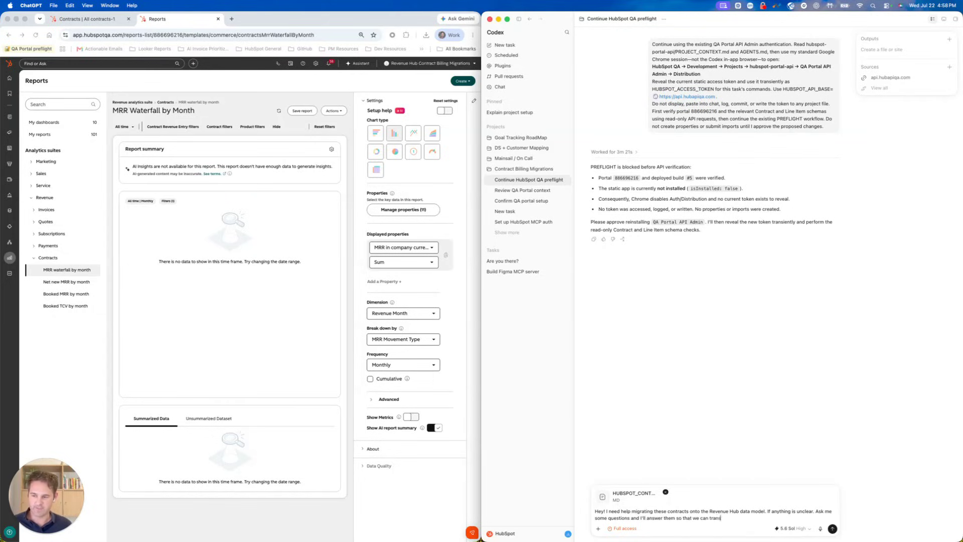
{"action": "type", "text": "form data into the AWESOME rever"}
{"action": "key", "text": "BackSpace"}
{"action": "type", "text": "ne hub"}
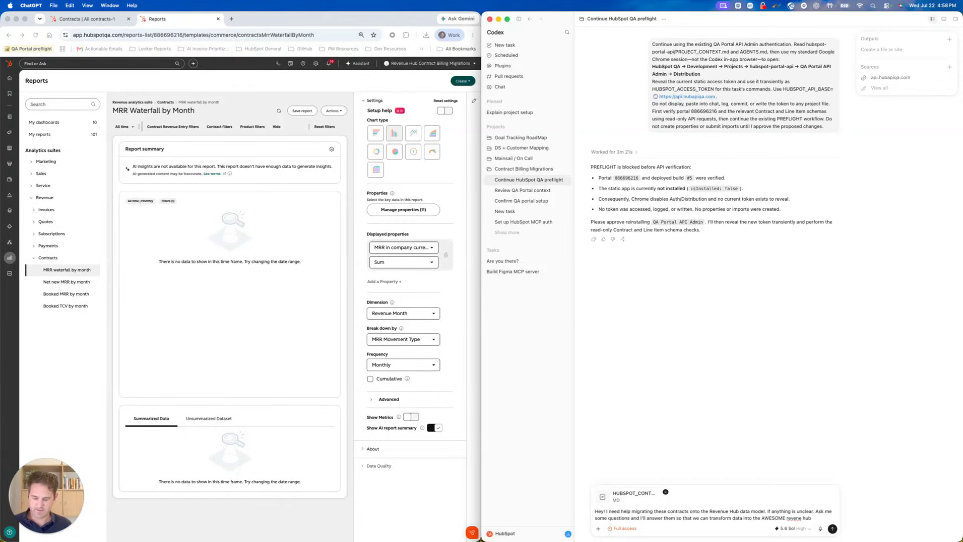
{"action": "type", "text": " contracts sysm"}
{"action": "key", "text": "BackSpace"}
{"action": "type", "text": "tem."}
Step: Add a new paragraph to the Codex message: "I want to migrate billing with manual payments not automatic."
{"action": "key", "text": "shift+Return"}
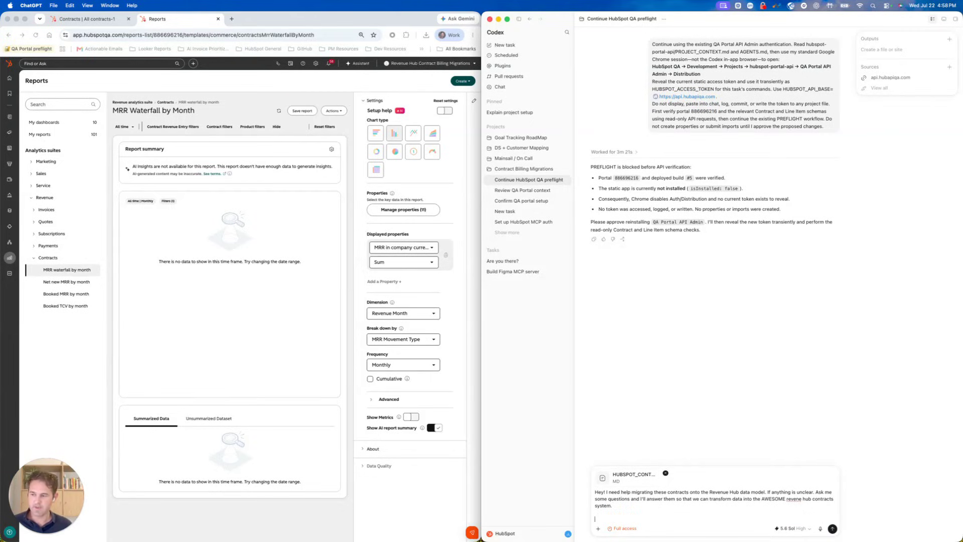
{"action": "type", "text": "I want to migr"}
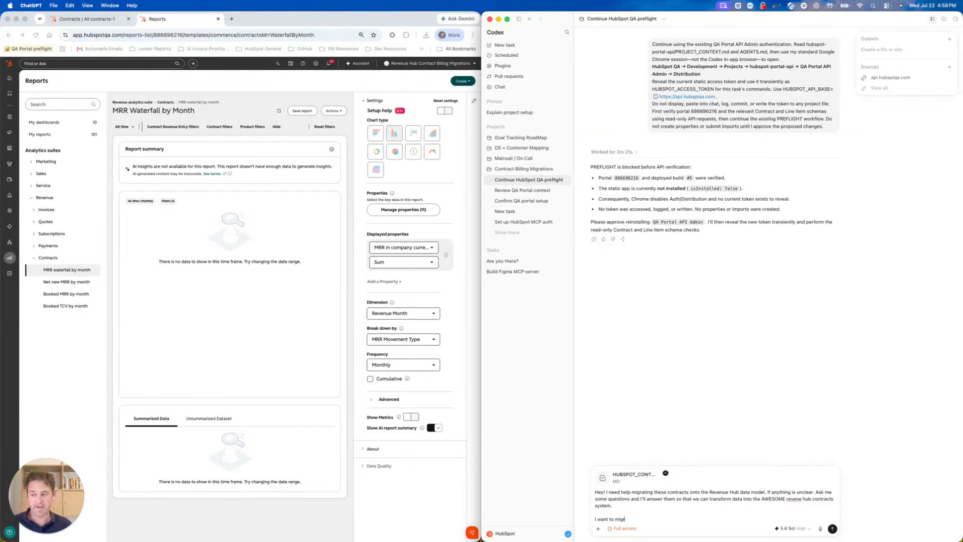
{"action": "type", "text": "ate billing"}
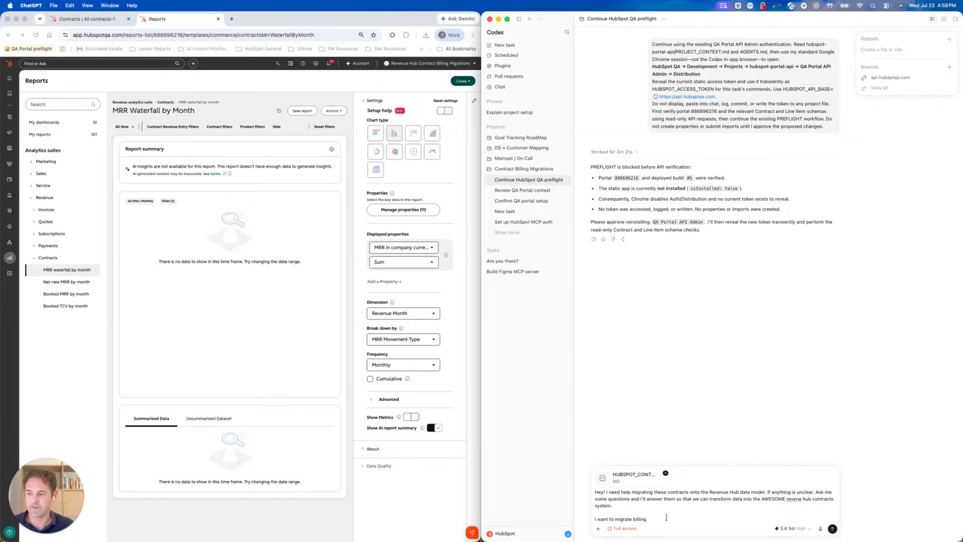
{"action": "type", "text": "with manual paym"}
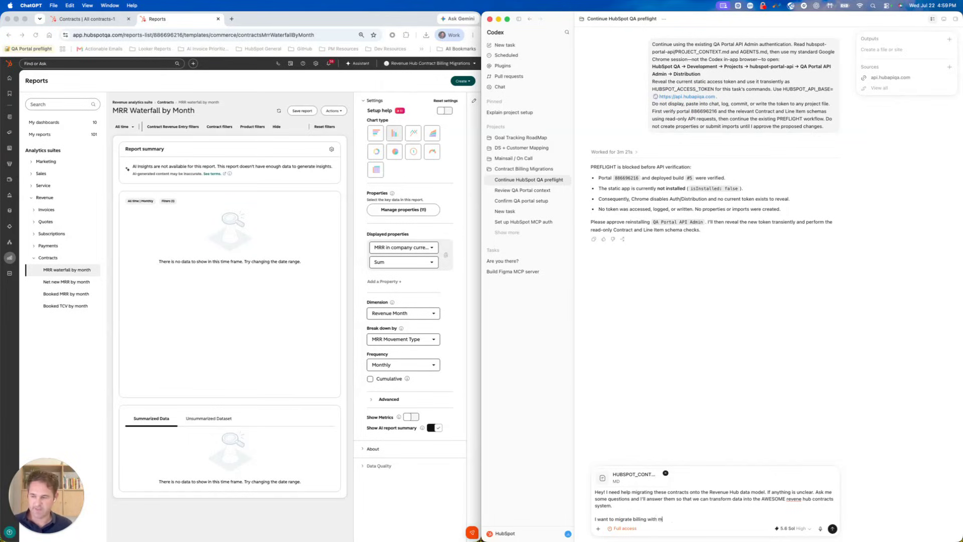
{"action": "type", "text": "ents not automatic."}
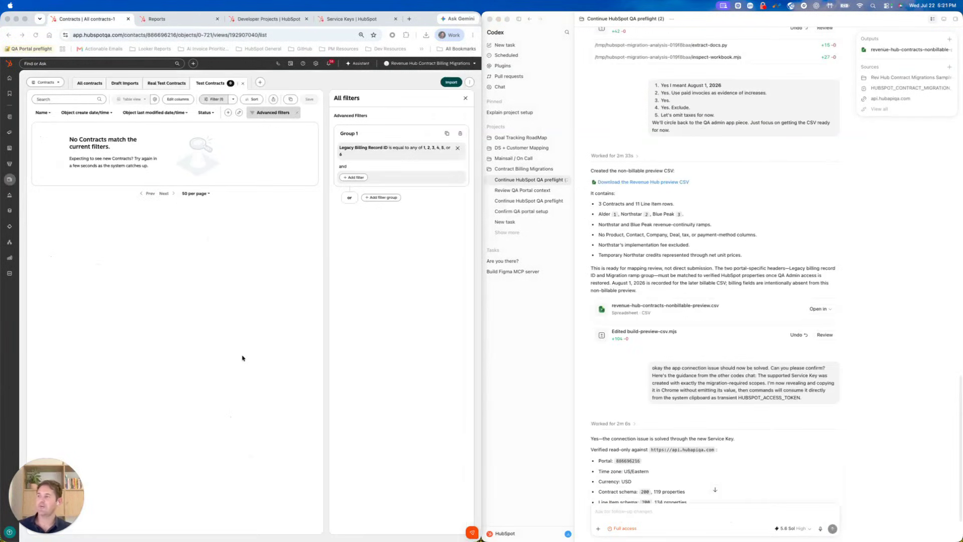
Step: Review the earlier Codex conversation for the confirmed mapping and the migration decisions it asks for
{"action": "scroll", "coordinate": [674, 314], "scroll_direction": "up", "scroll_amount": 10}
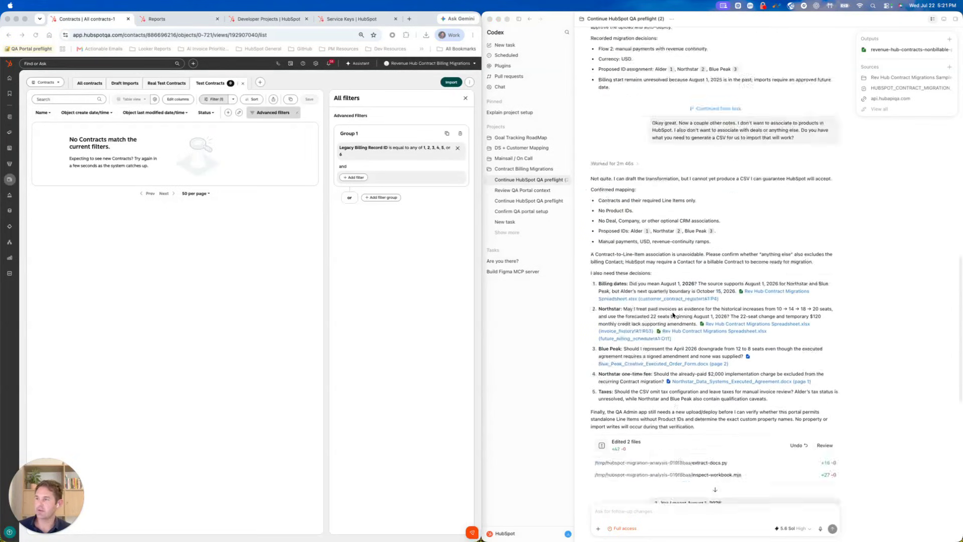
{"action": "scroll", "coordinate": [674, 314], "scroll_direction": "up", "scroll_amount": 3}
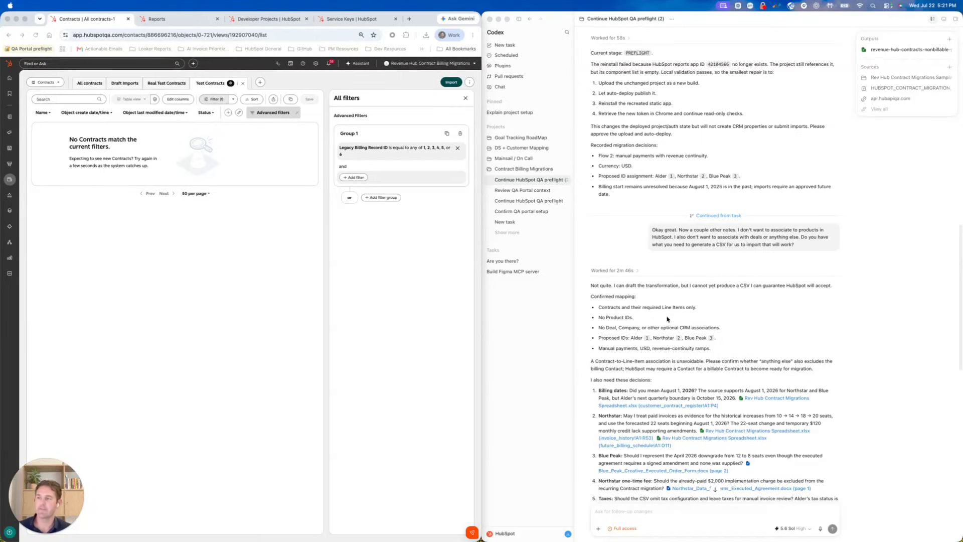
Step: Review the earlier Codex exchange, then send the follow-up "great go ahead and import using the API!"
{"action": "scroll", "coordinate": [667, 319], "scroll_direction": "up", "scroll_amount": 4}
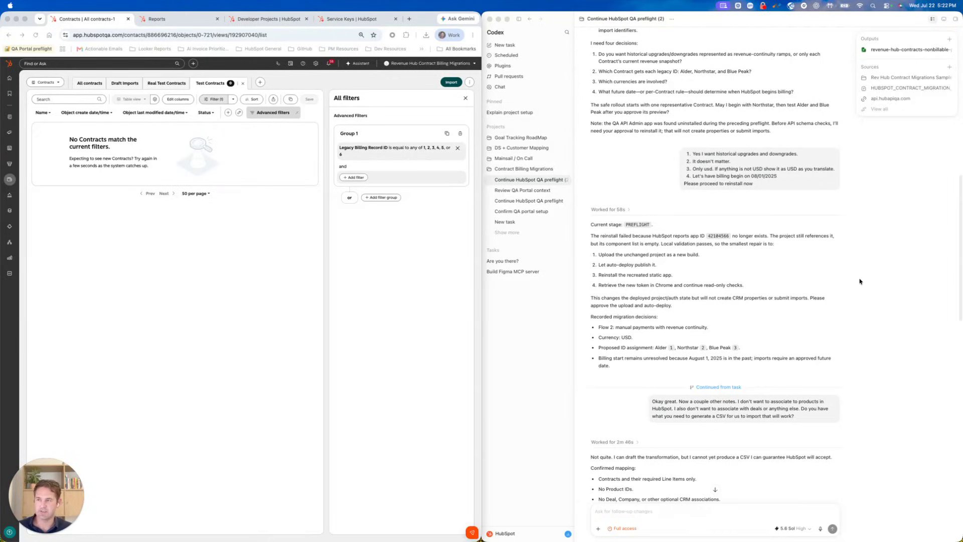
{"action": "scroll", "coordinate": [694, 304], "scroll_direction": "up", "scroll_amount": 4}
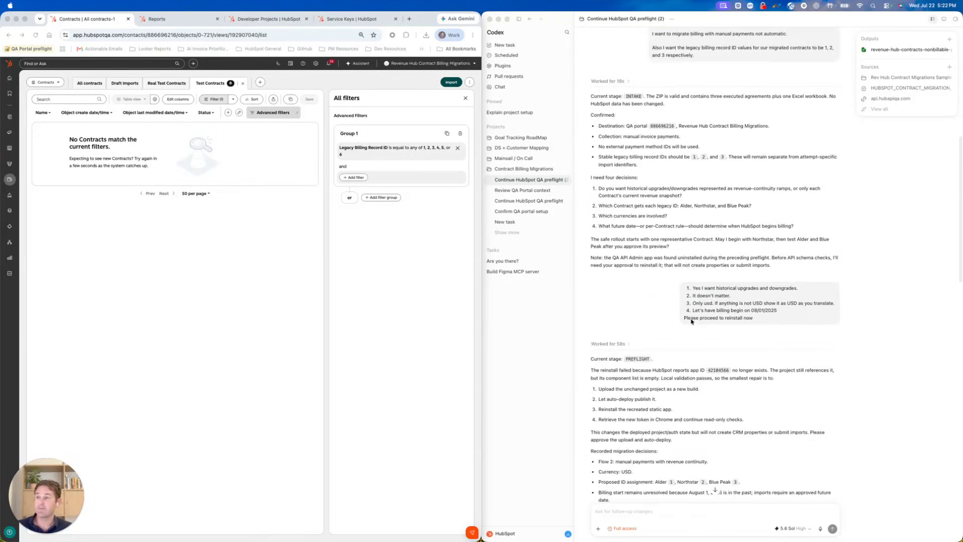
{"action": "scroll", "coordinate": [682, 331], "scroll_direction": "down", "scroll_amount": 15}
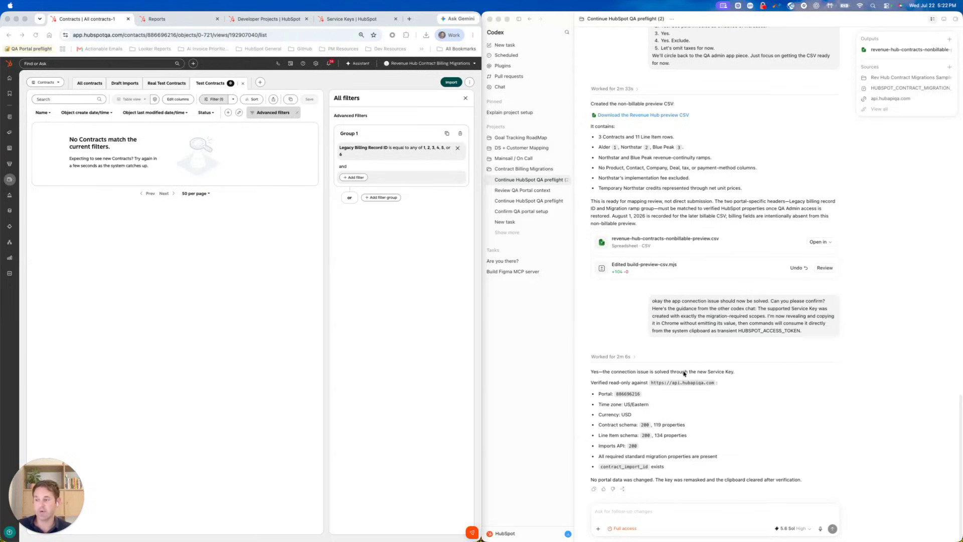
{"action": "left_click", "coordinate": [670, 516]}
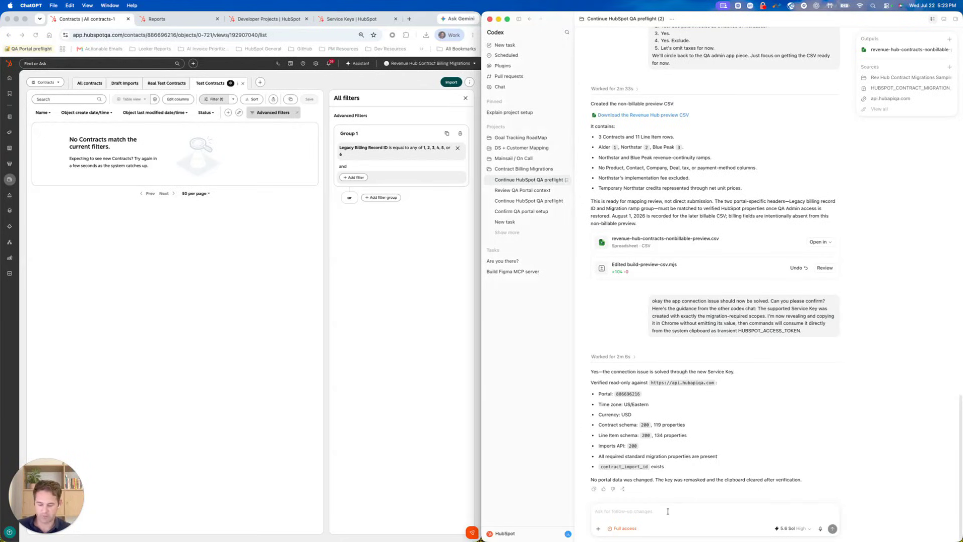
{"action": "type", "text": "great go ahead"}
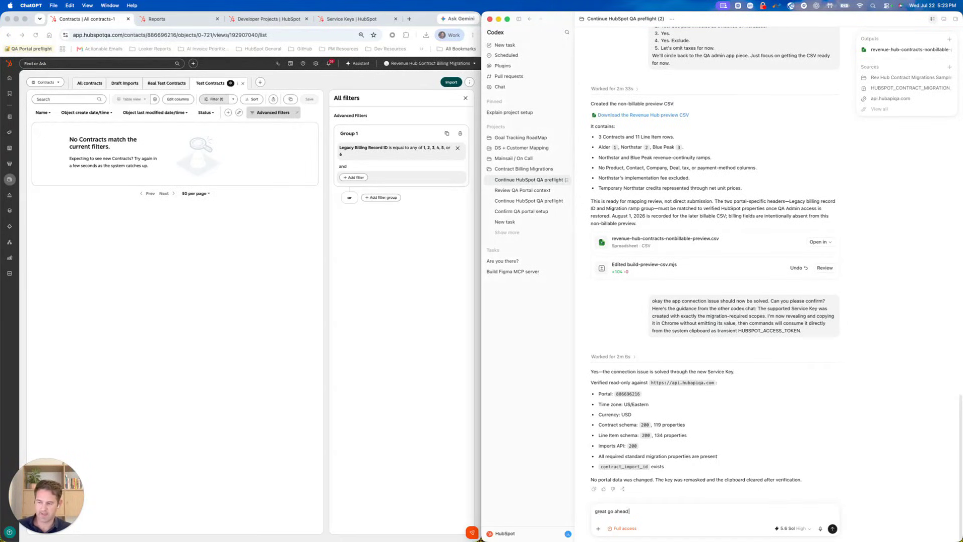
{"action": "type", "text": " and import using the API"}
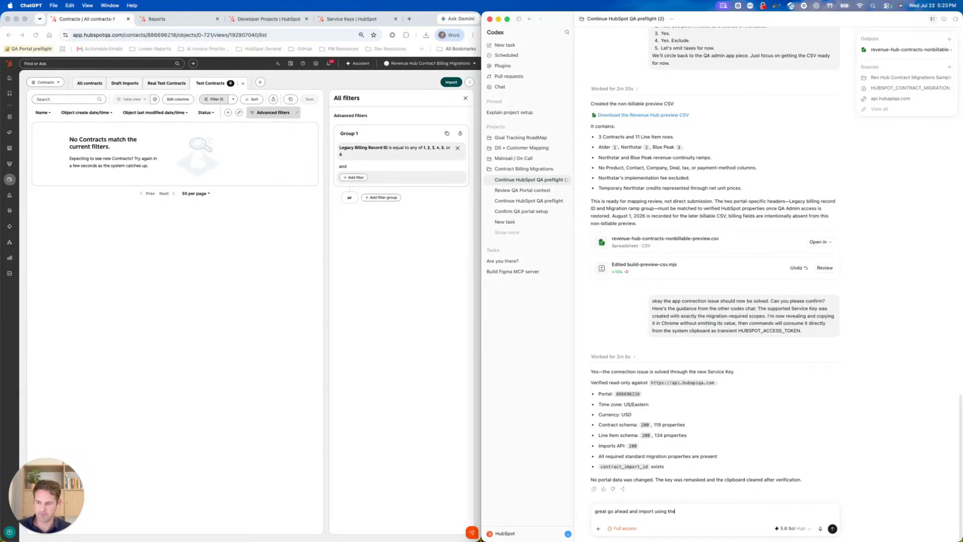
{"action": "type", "text": "!"}
{"action": "key", "text": "Return"}
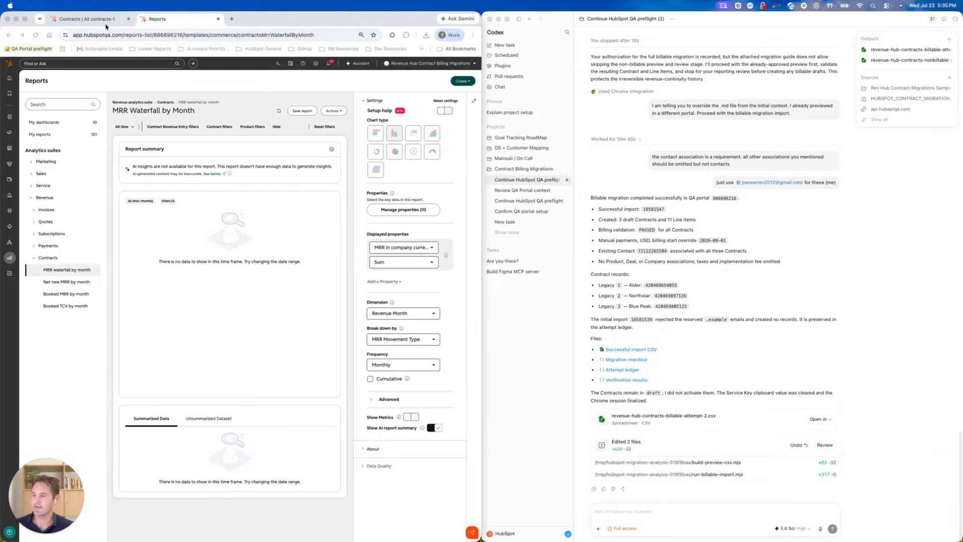
Step: Reload the Test Contracts view in HubSpot, inspect the imported Northstar Data Systems contract, and return to the contract list
{"action": "left_click", "coordinate": [88, 19]}
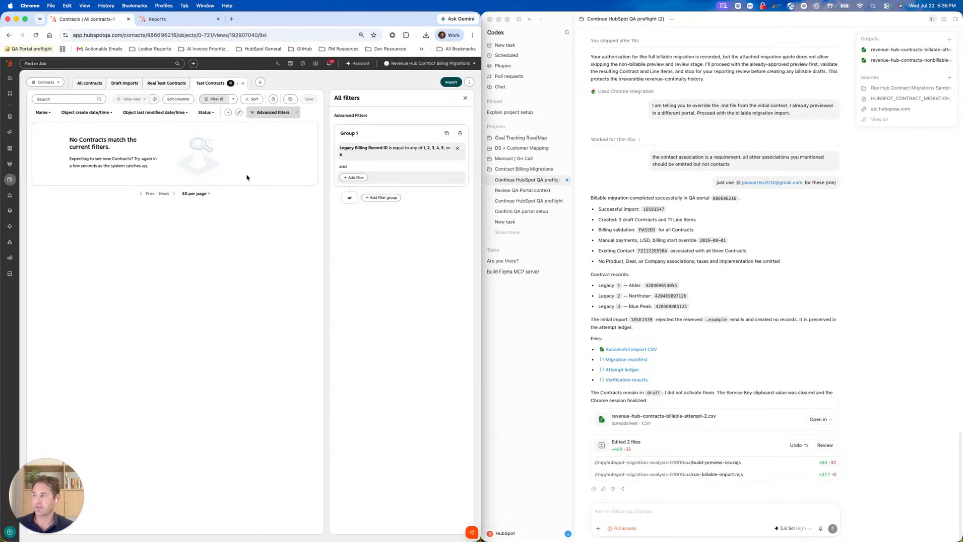
{"action": "left_click", "coordinate": [36, 36]}
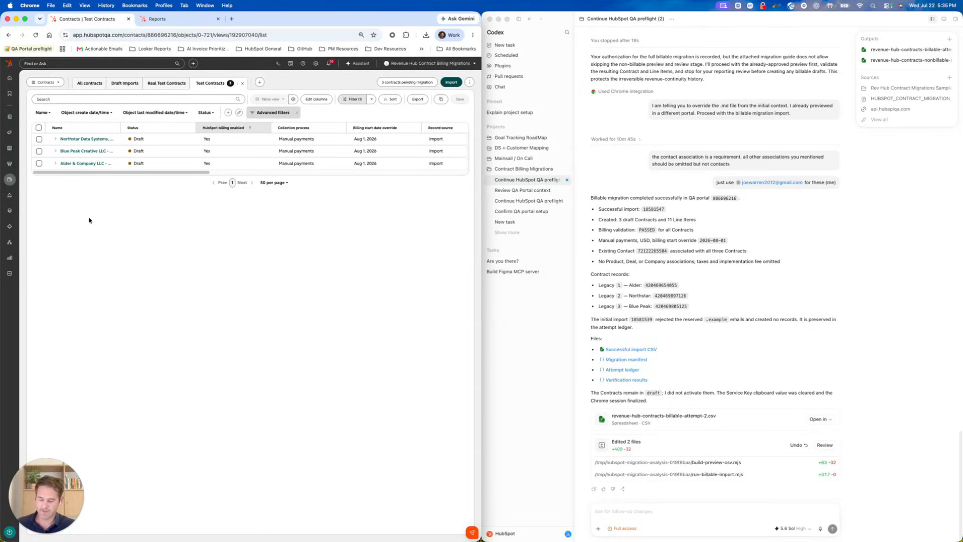
{"action": "left_click", "coordinate": [73, 139]}
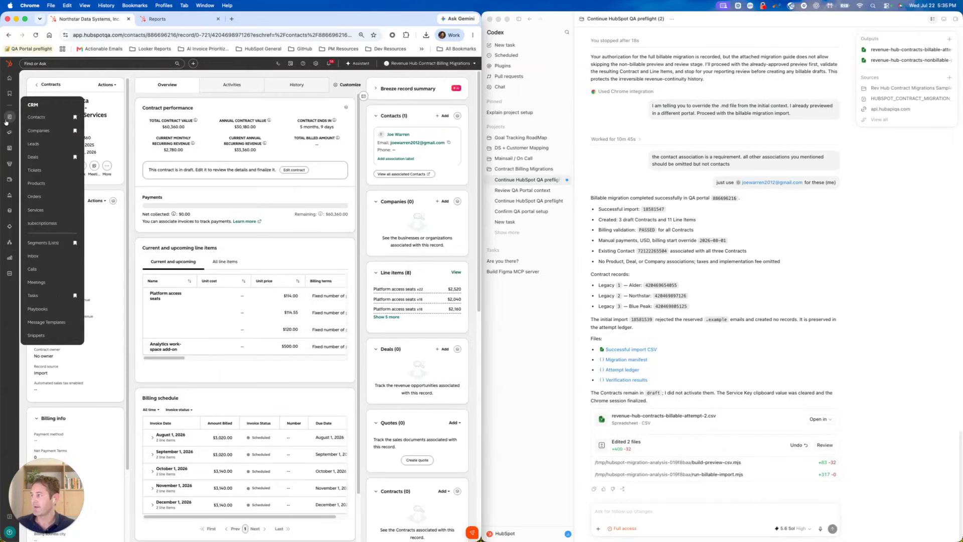
{"action": "left_click", "coordinate": [36, 86]}
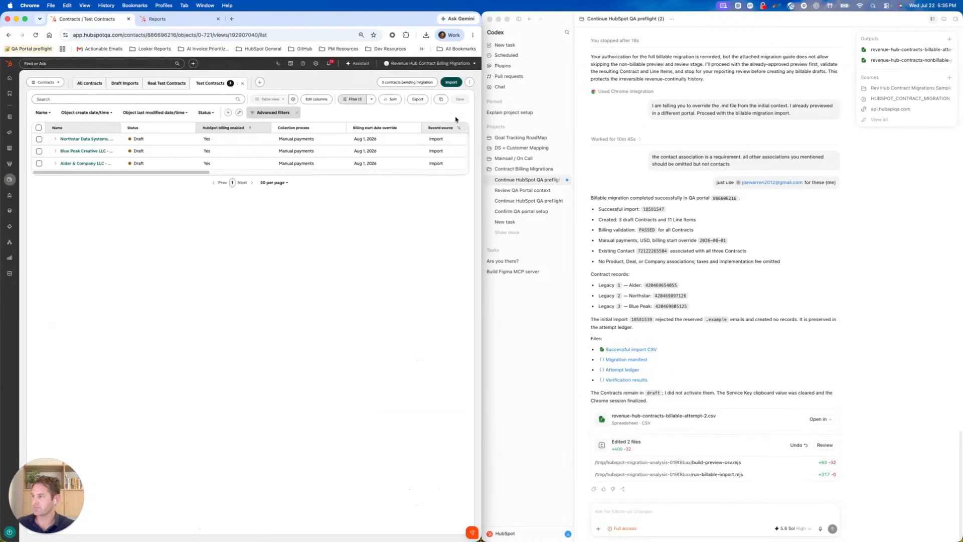
Step: Open the newest Revenue Hub billable Contract migration in the import history and compare it with the MRR Waterfall by Month report
{"action": "left_click", "coordinate": [450, 88]}
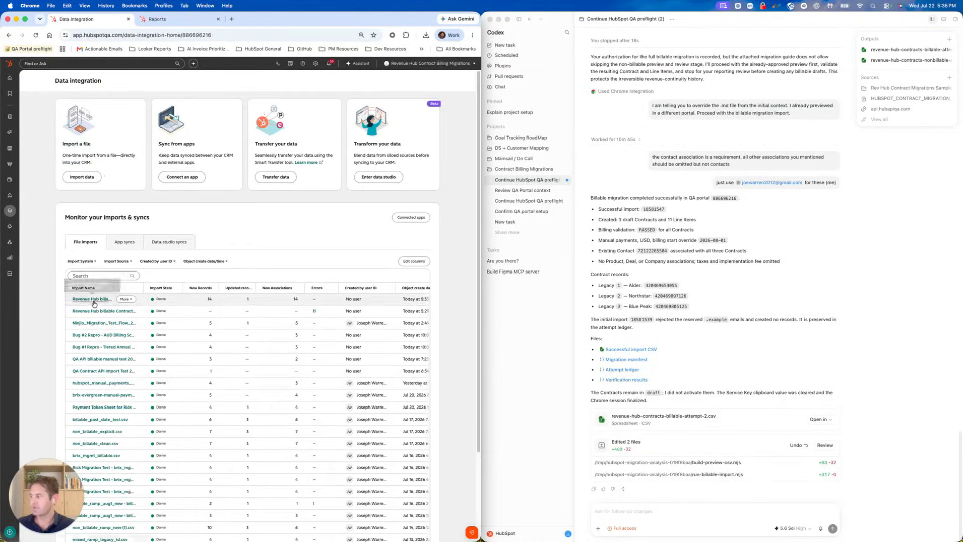
{"action": "left_click", "coordinate": [93, 299]}
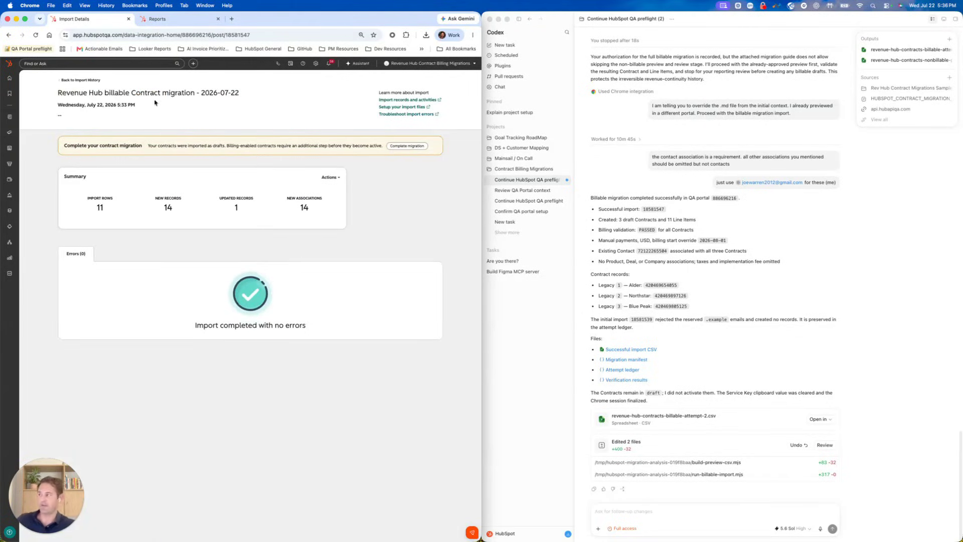
{"action": "left_click", "coordinate": [160, 21]}
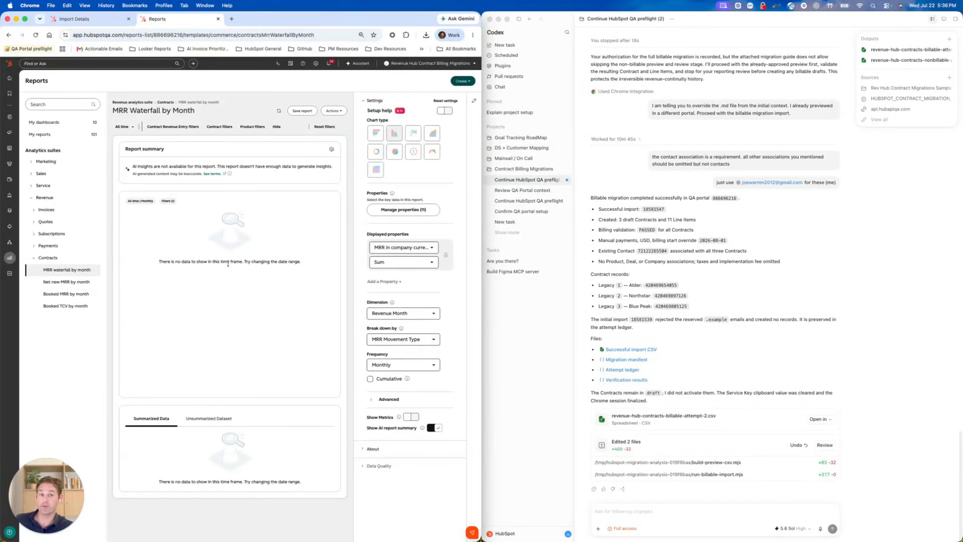
{"action": "left_click", "coordinate": [75, 20]}
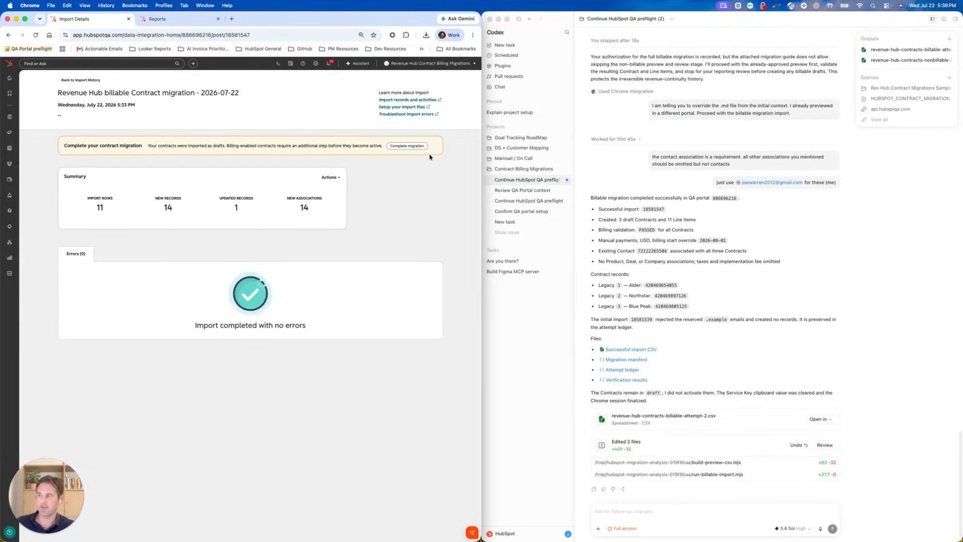
Step: Start completing the contract migration and check both the contracts needing attention and those ready to migrate
{"action": "left_click", "coordinate": [407, 145]}
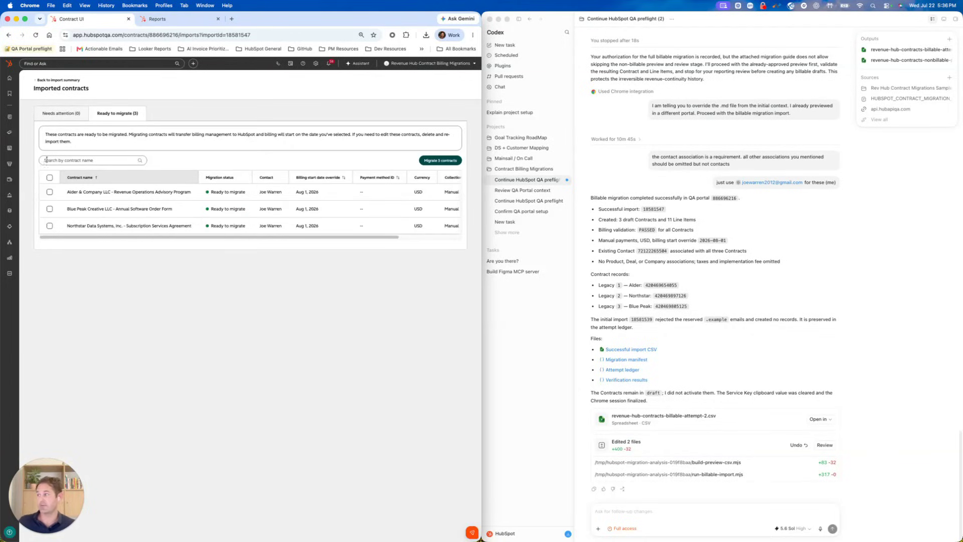
{"action": "left_click", "coordinate": [61, 120]}
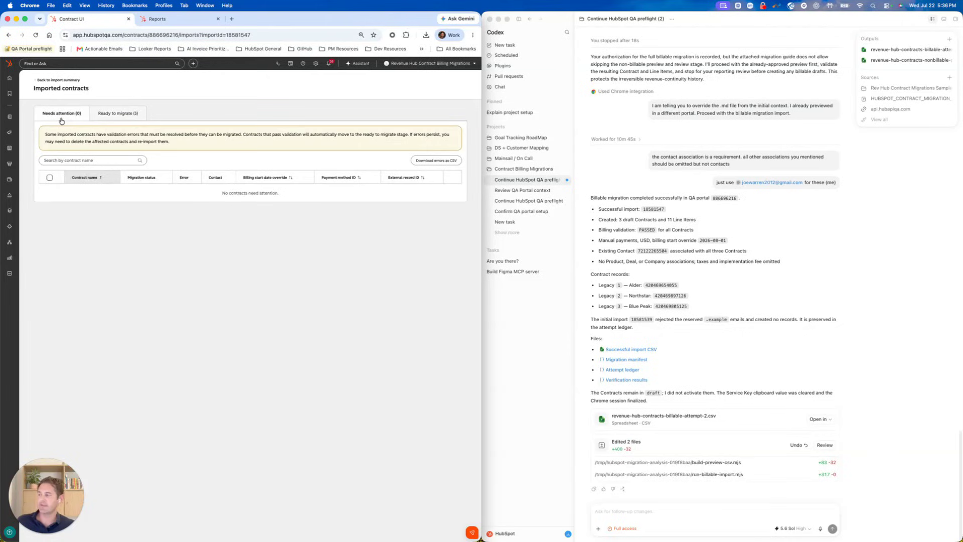
{"action": "left_click", "coordinate": [129, 121]}
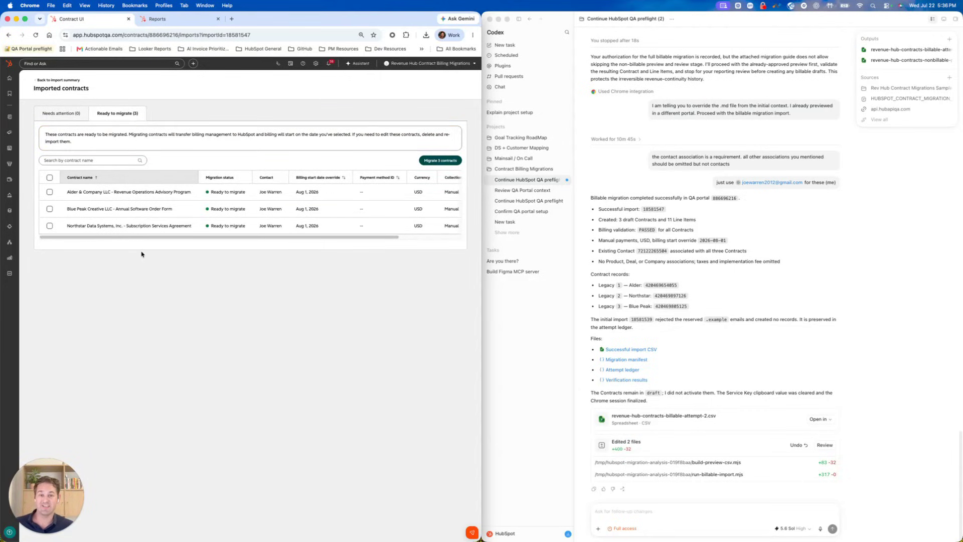
Step: Migrate all three ready contracts, agreeing to the migration terms and confirming
{"action": "left_click", "coordinate": [50, 178]}
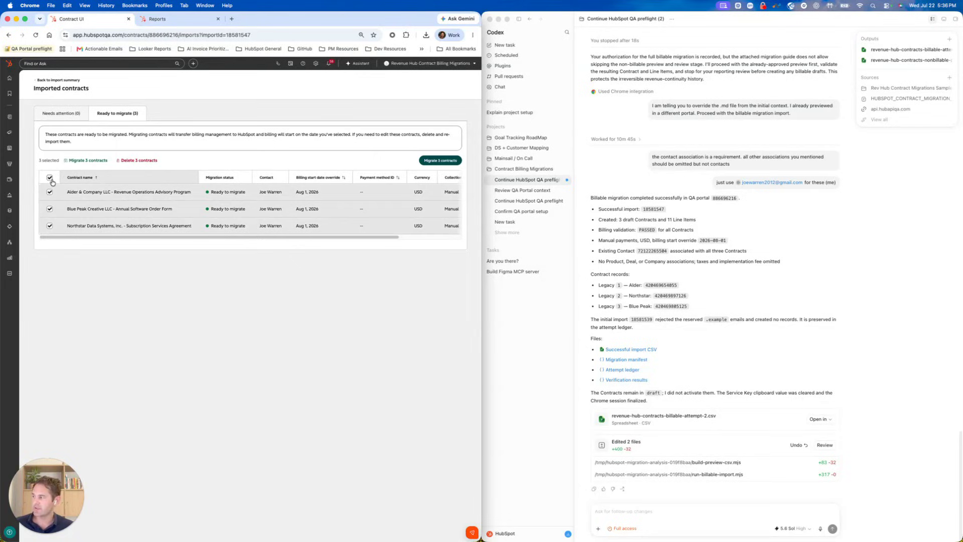
{"action": "left_click", "coordinate": [81, 161]}
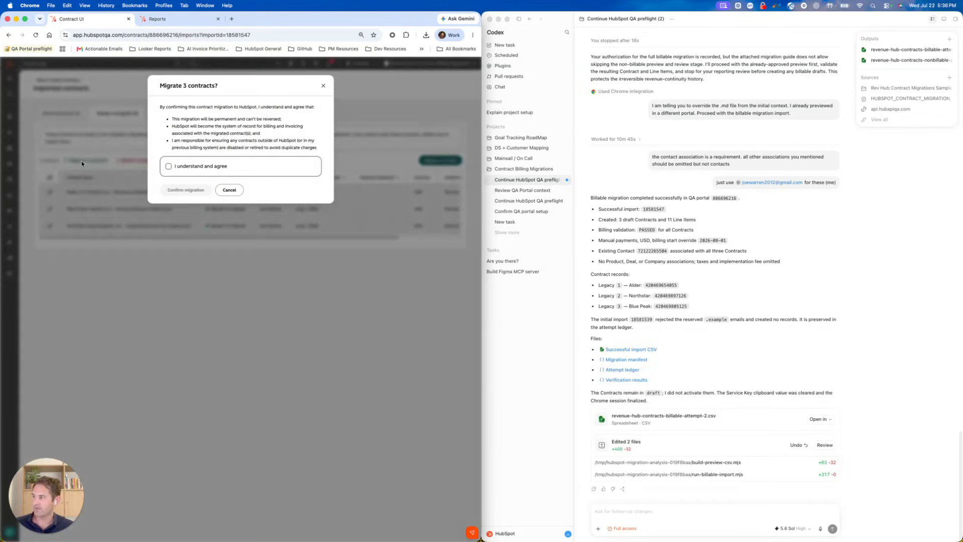
{"action": "left_click", "coordinate": [191, 170]}
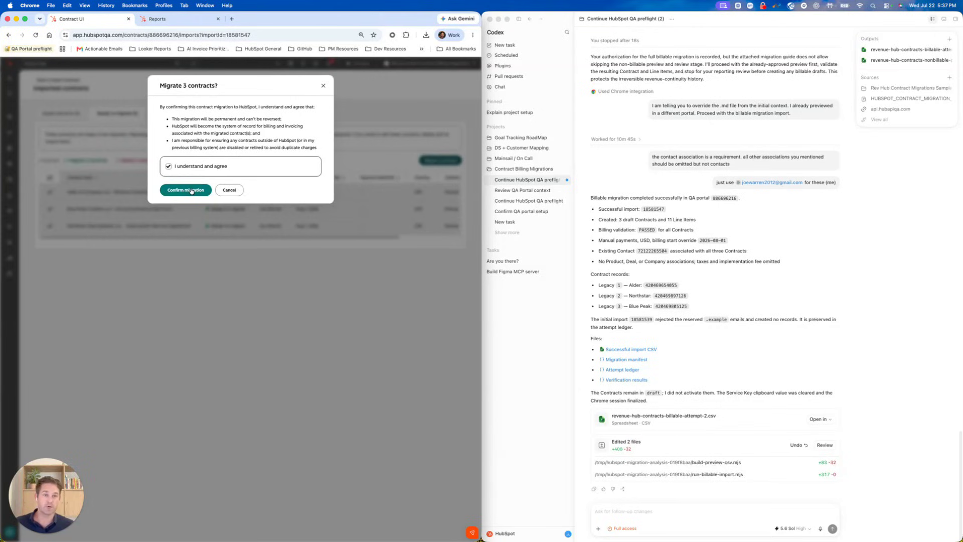
{"action": "left_click", "coordinate": [191, 191]}
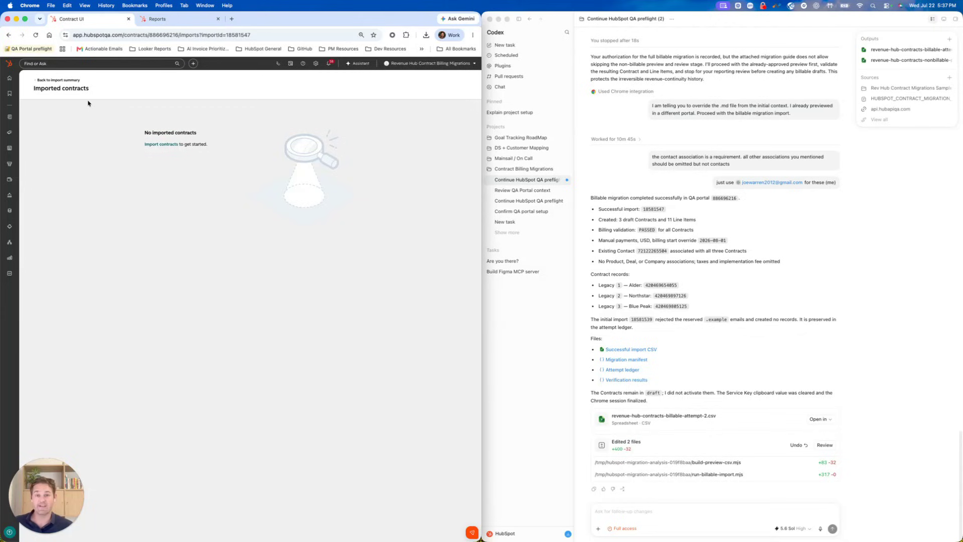
Step: Reload the MRR Waterfall by Month report to examine the migrated contracts' revenue
{"action": "left_click", "coordinate": [190, 20]}
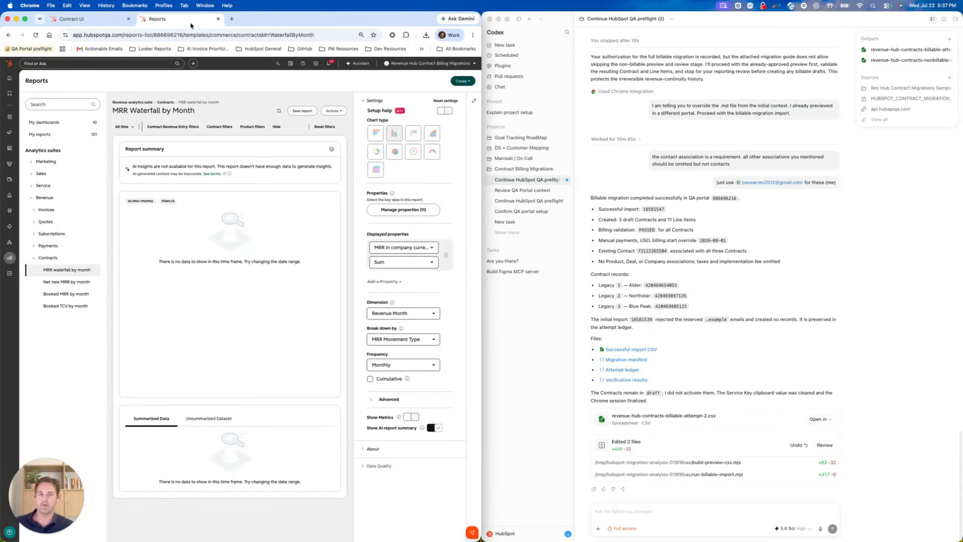
{"action": "left_click", "coordinate": [39, 37]}
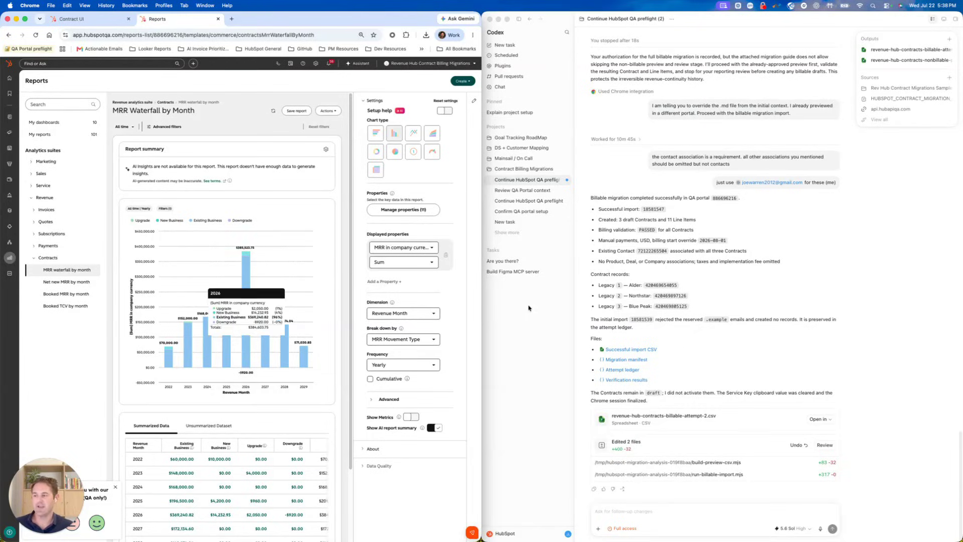
Step: Switch to the source documents in Google Docs and view the Blue Peak, Northstar and Alder executed agreements
{"action": "key", "text": "ctrl+Right"}
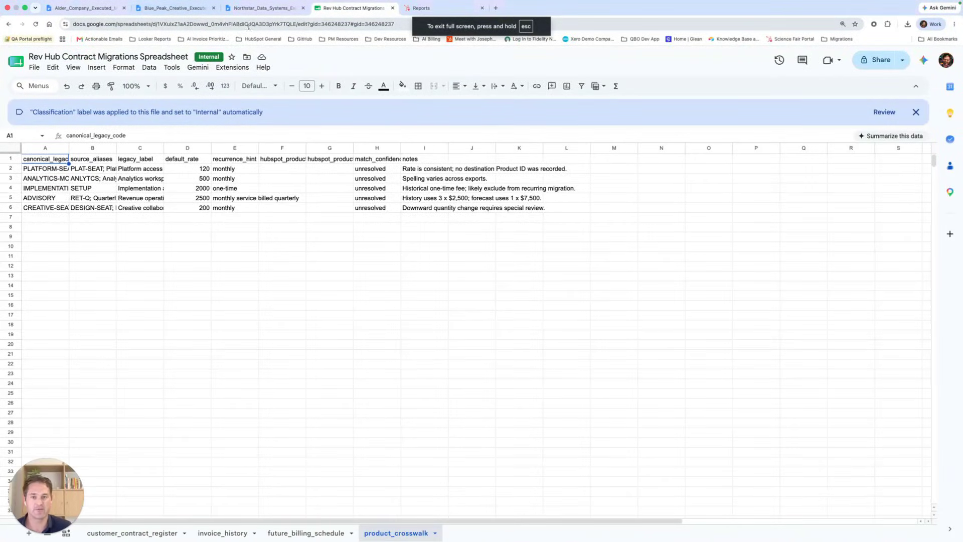
{"action": "left_click", "coordinate": [175, 8]}
{"action": "left_click", "coordinate": [264, 7]}
{"action": "left_click", "coordinate": [89, 7]}
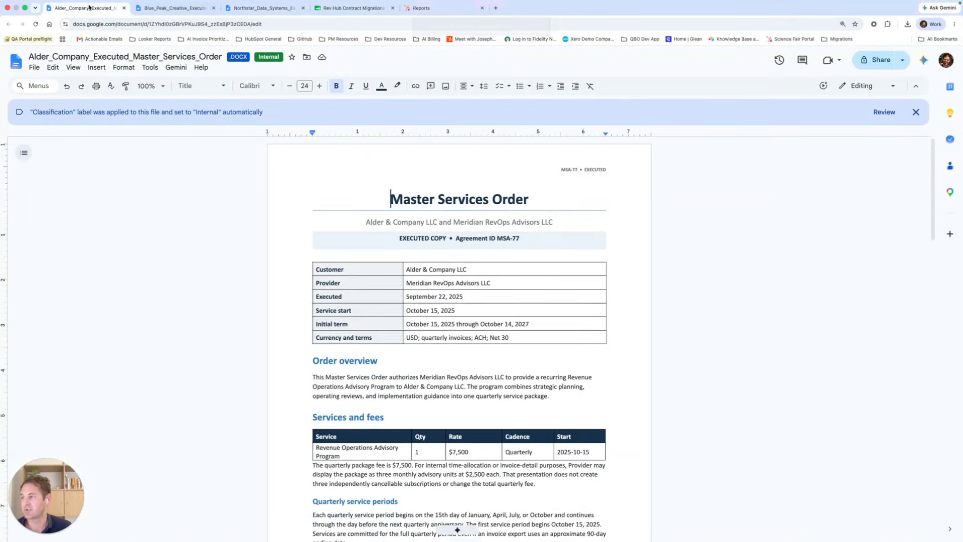